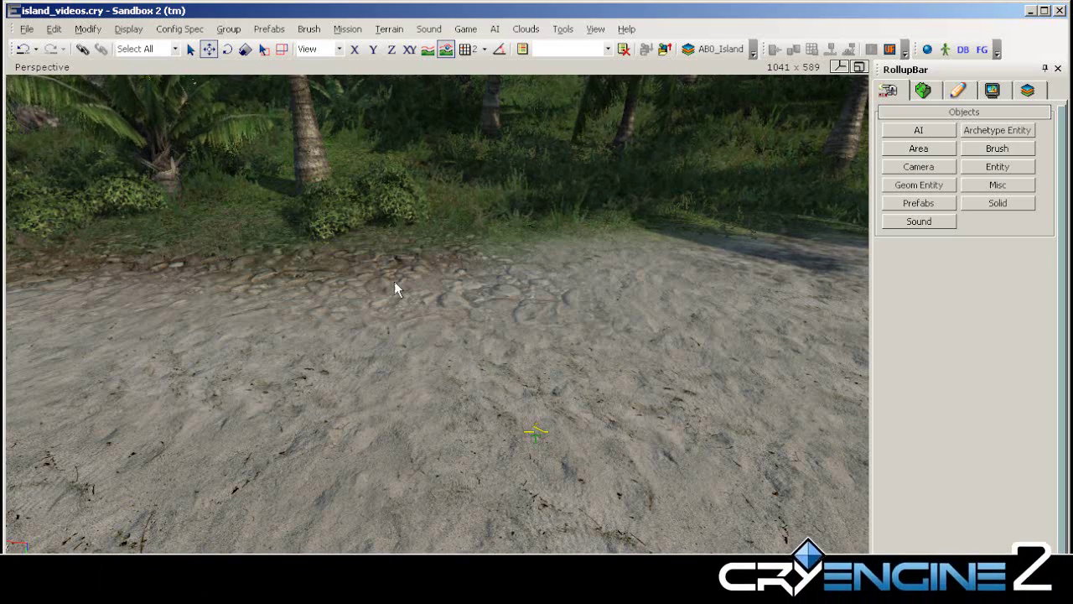
Step: Open the Equipment-Packs editor, view the Asian_Scout pack, and add a new pack called NewPack
click(348, 30)
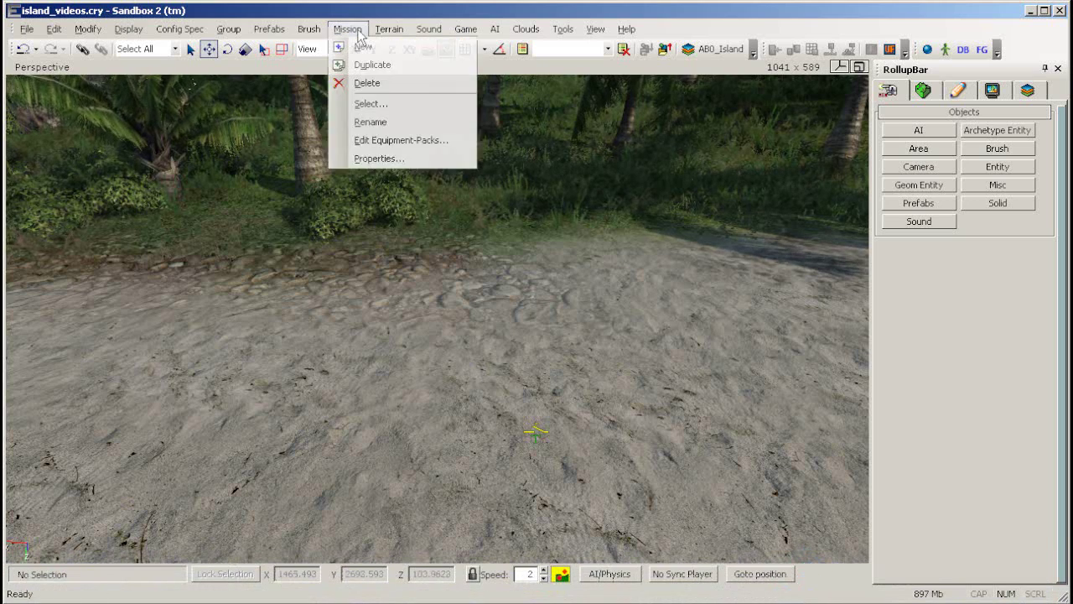
click(426, 141)
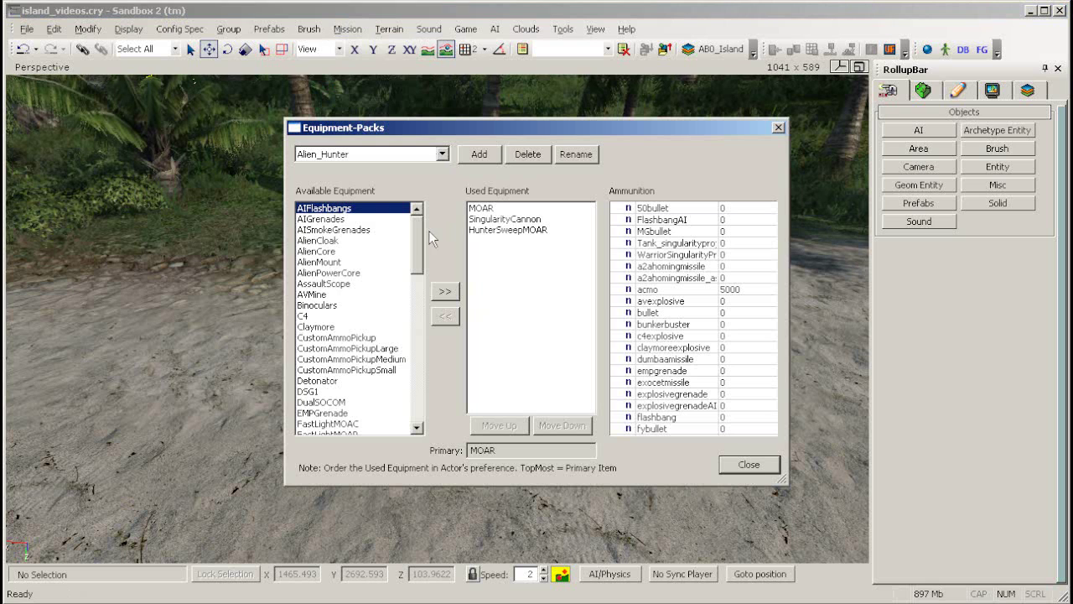
click(441, 154)
scroll(443, 208, down, 4)
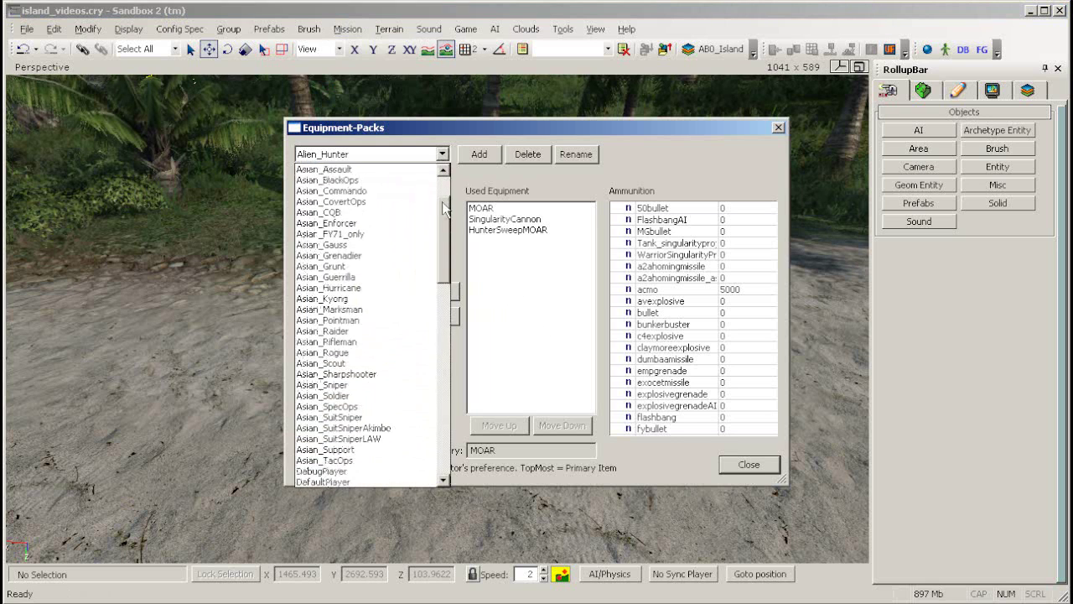
scroll(442, 208, down, 9)
scroll(438, 239, up, 8)
click(384, 261)
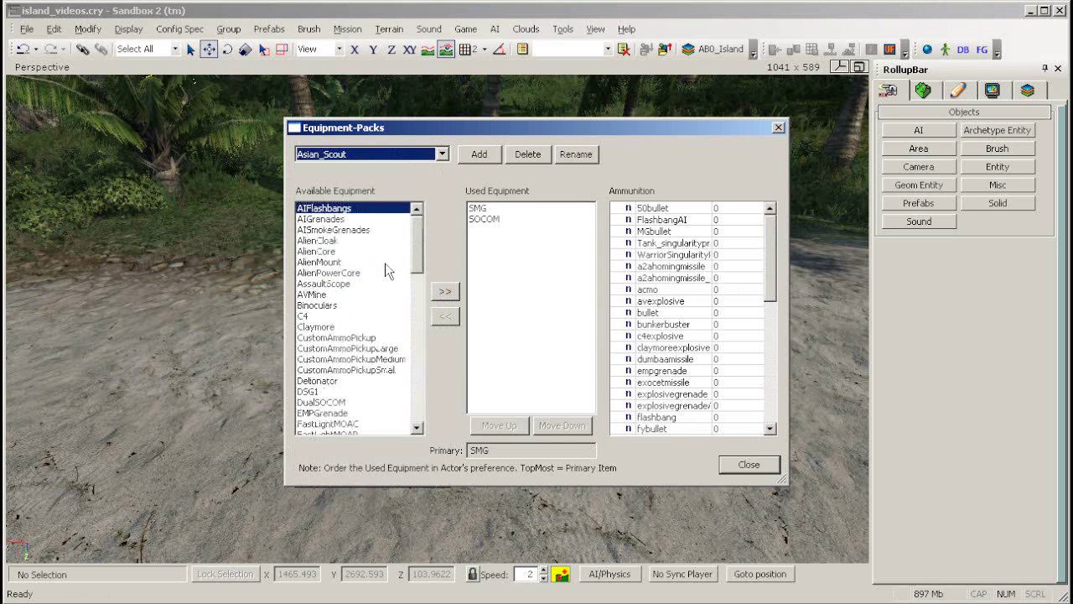
click(473, 155)
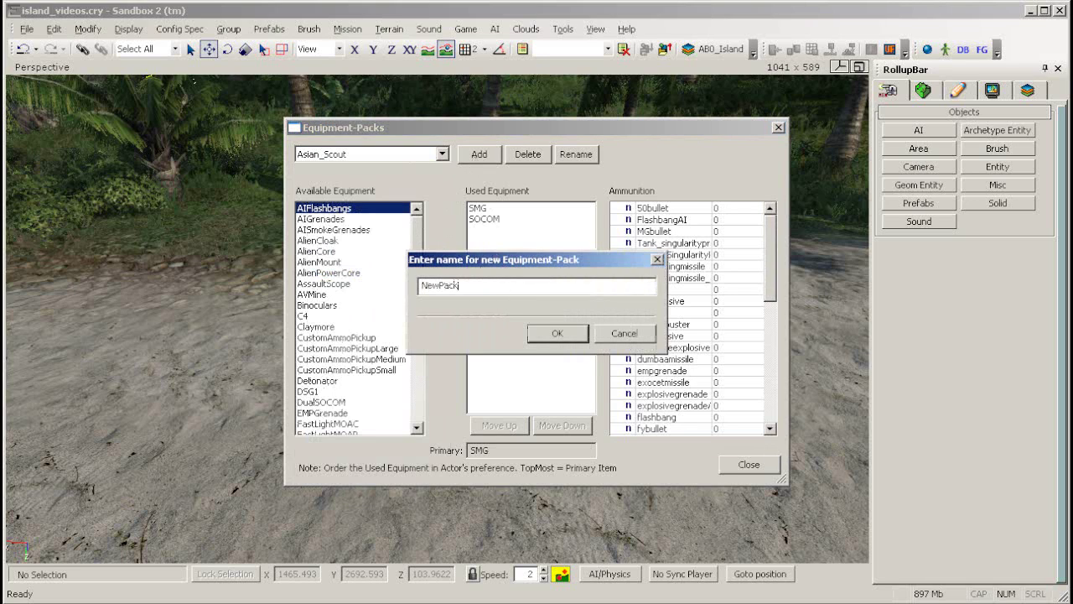
click(533, 333)
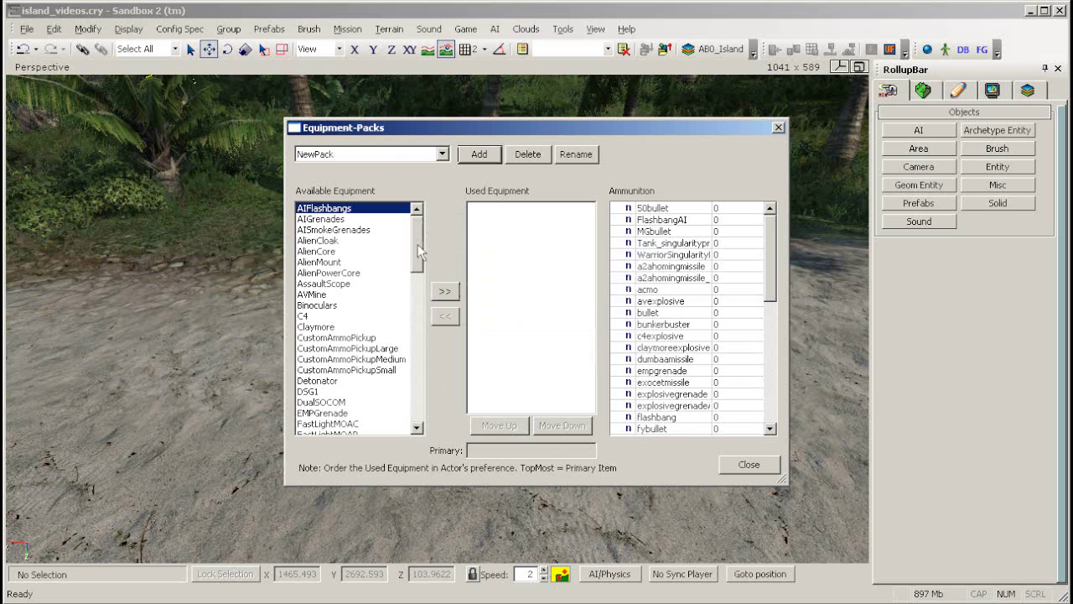
drag(418, 244, 408, 288)
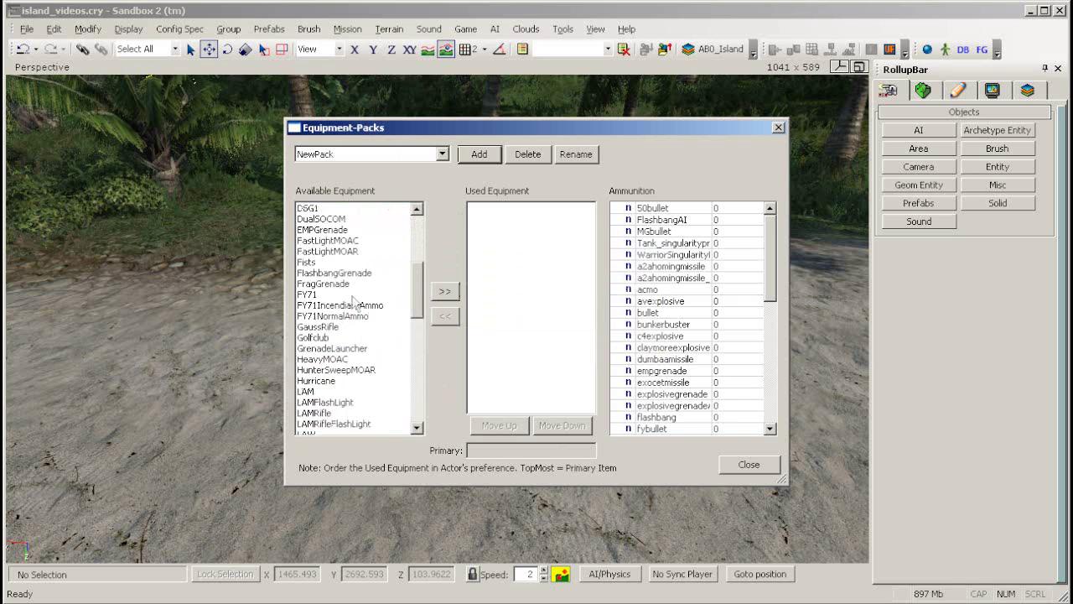
click(323, 294)
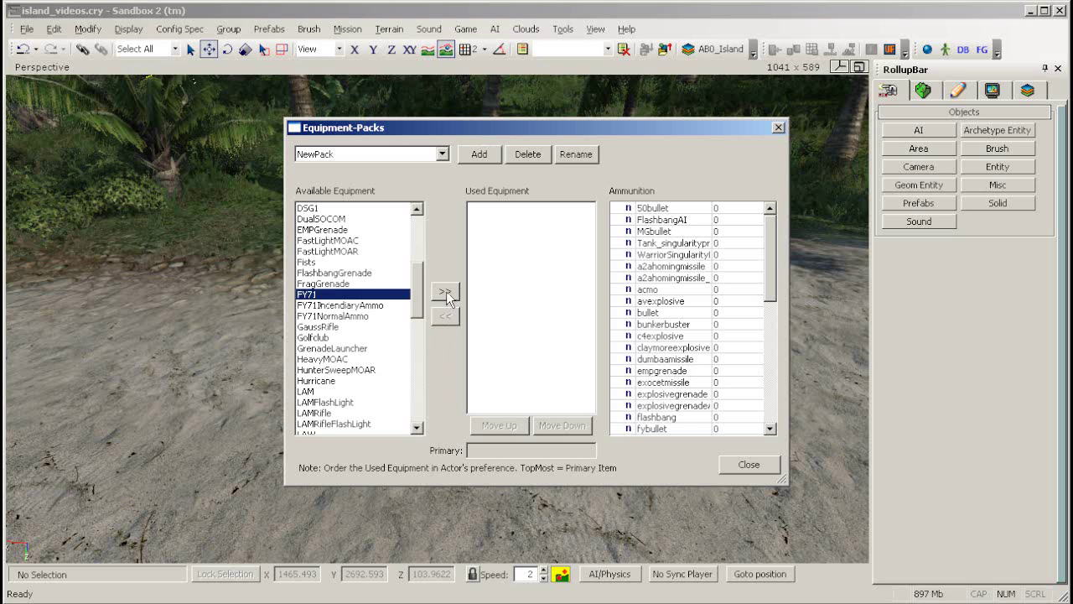
click(445, 293)
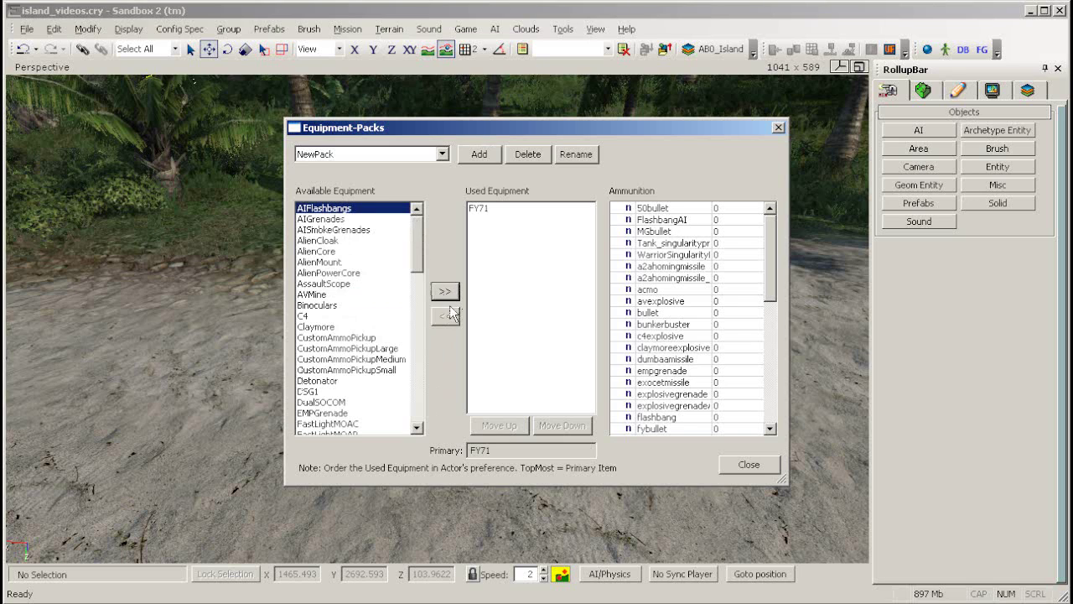
click(480, 209)
scroll(419, 248, down, 2)
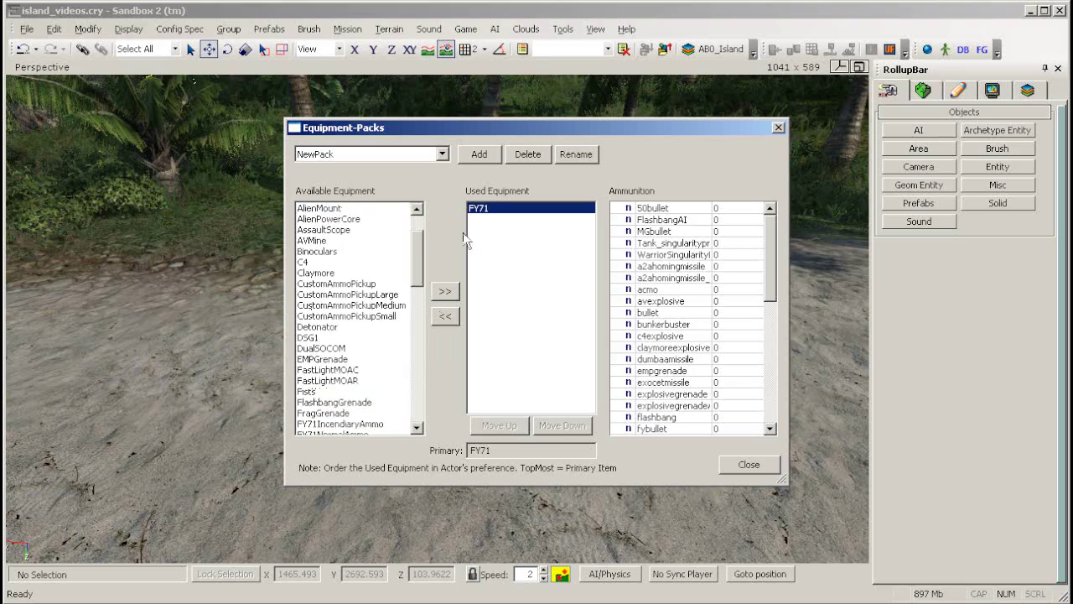
click(445, 317)
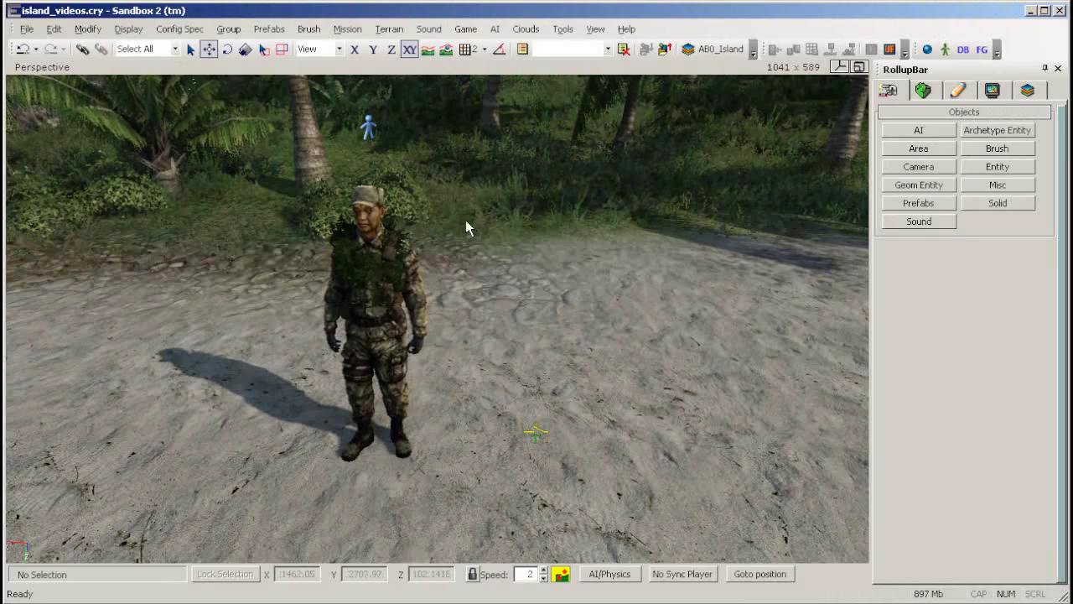
Step: Set Grunt1's EquipmentPack property to Asian_Scout
click(373, 128)
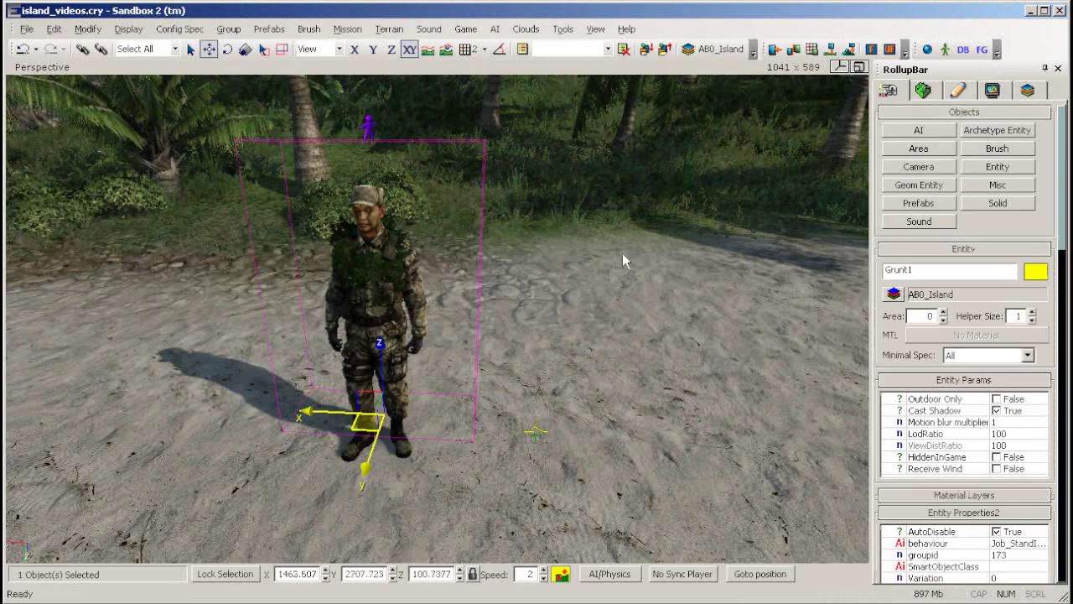
scroll(1063, 277, down, 3)
drag(1065, 277, 1067, 325)
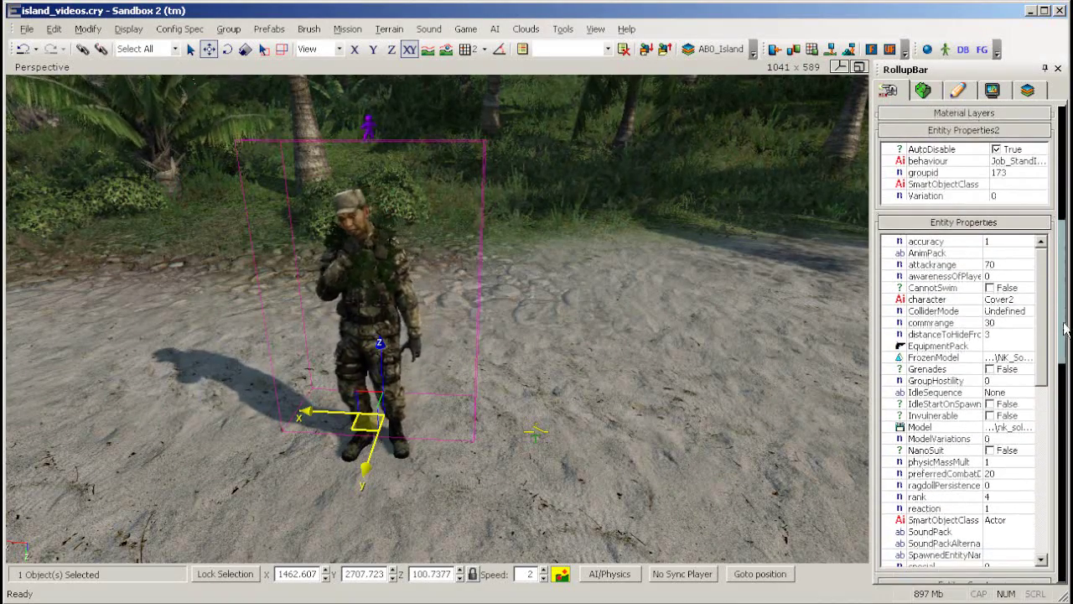
click(1013, 350)
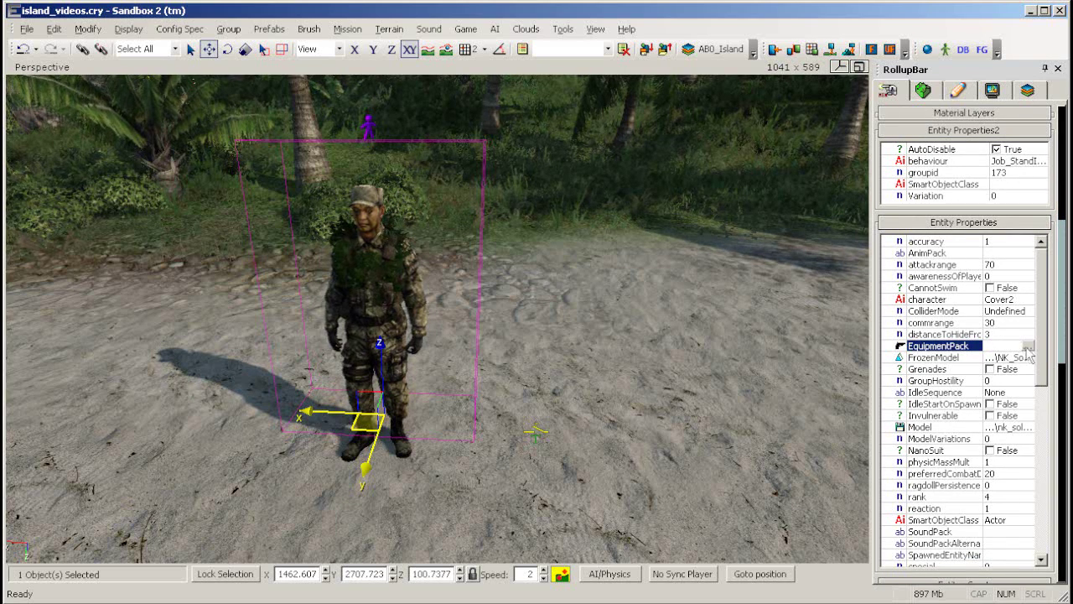
click(1028, 345)
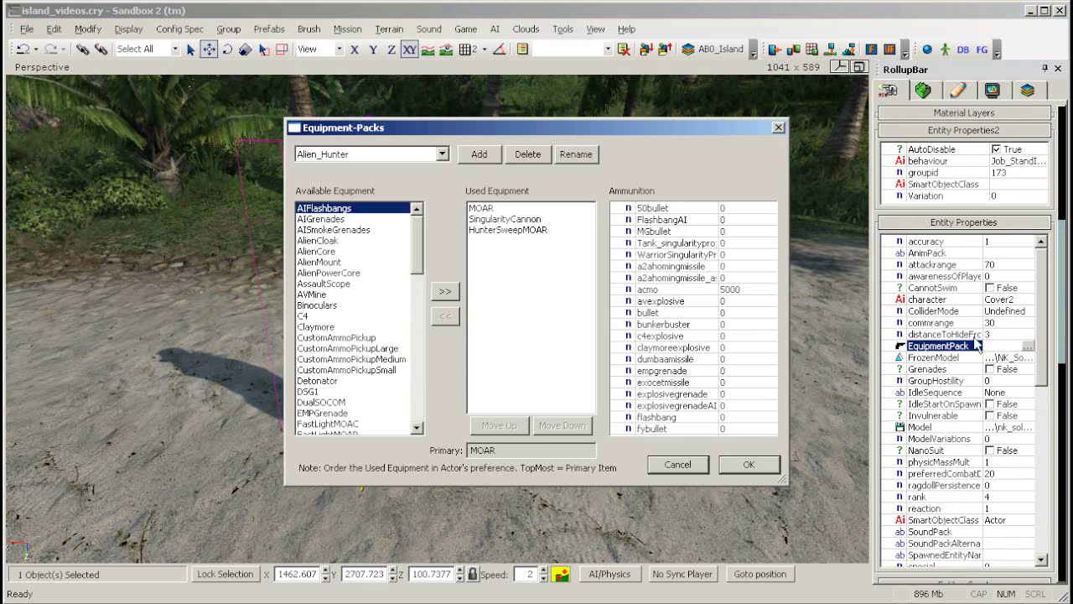
click(442, 154)
scroll(422, 300, down, 10)
scroll(422, 300, up, 9)
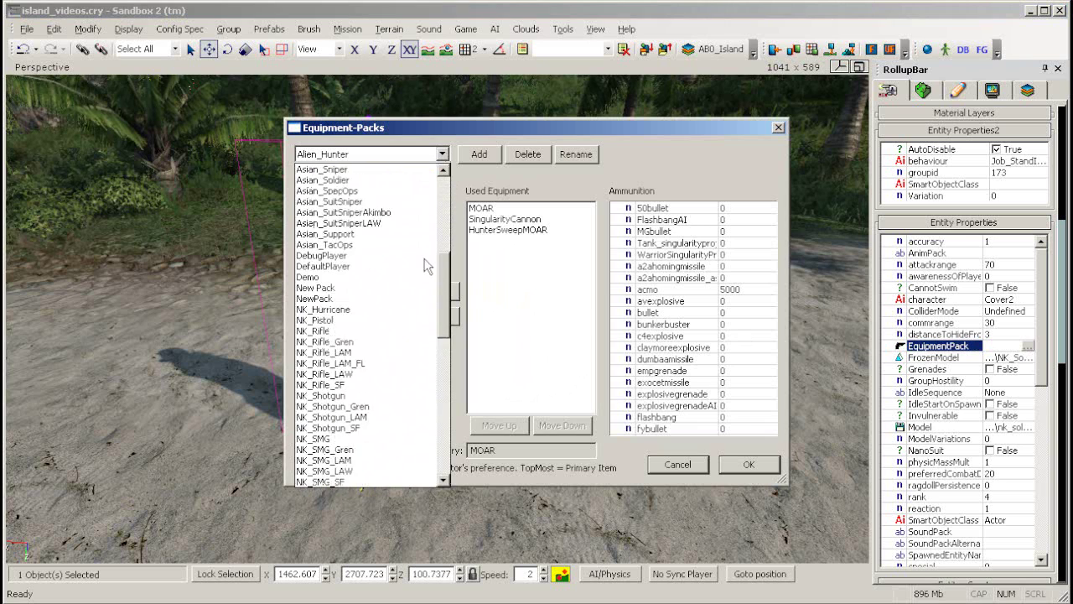
click(353, 320)
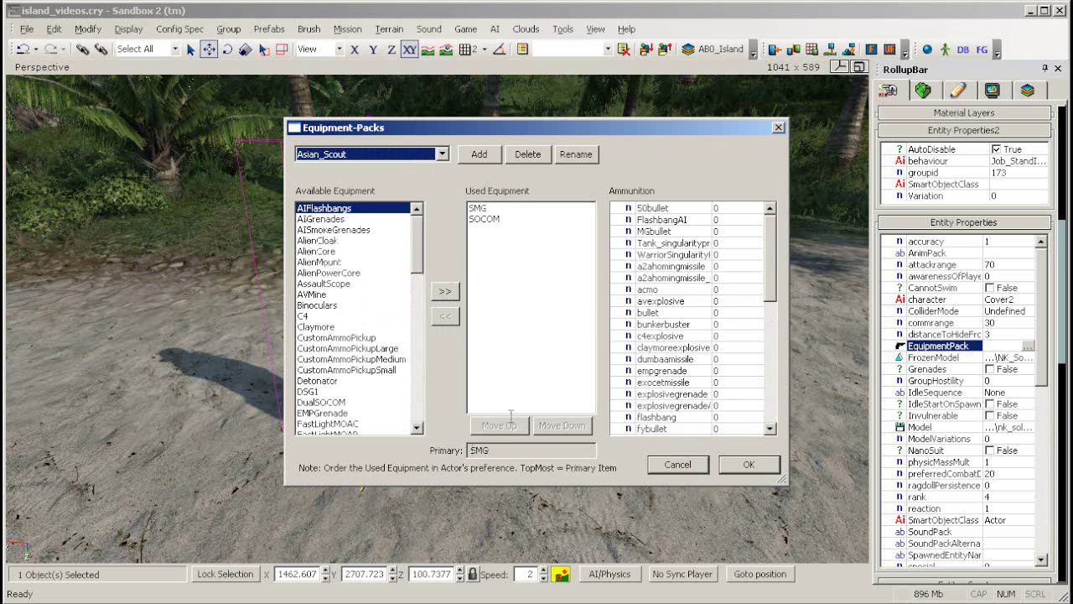
click(757, 465)
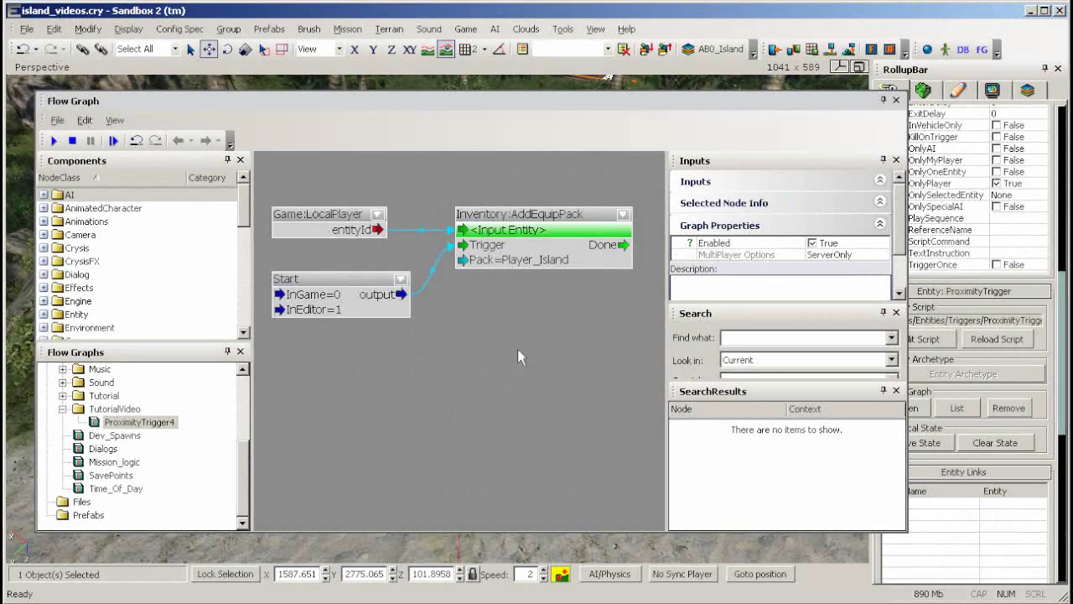
Step: Inspect the Game:LocalPlayer node and the AddEquipPack node's inputs
click(329, 216)
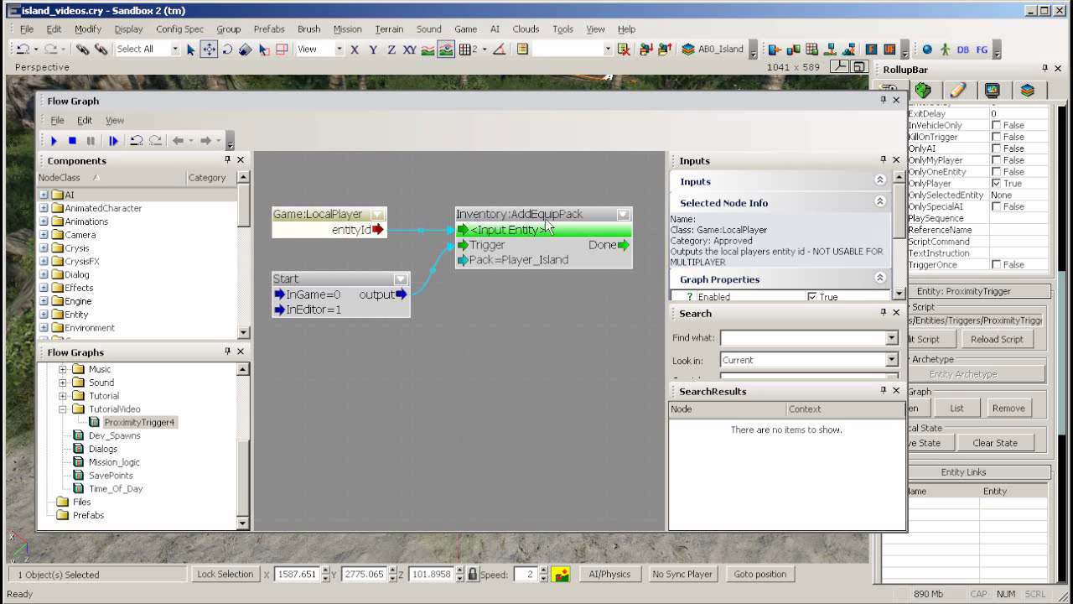
click(532, 337)
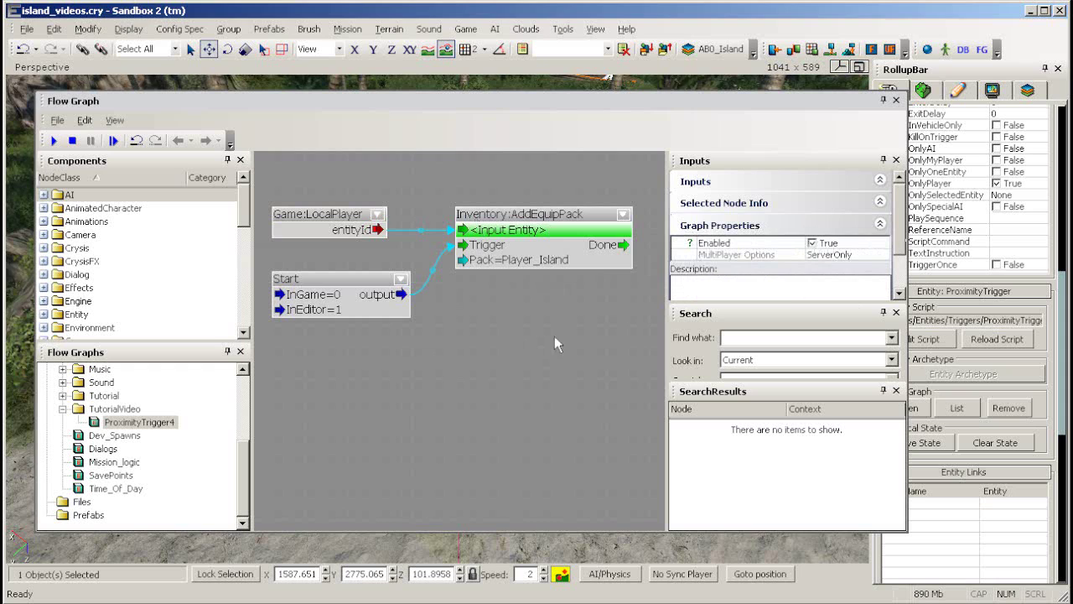
click(599, 266)
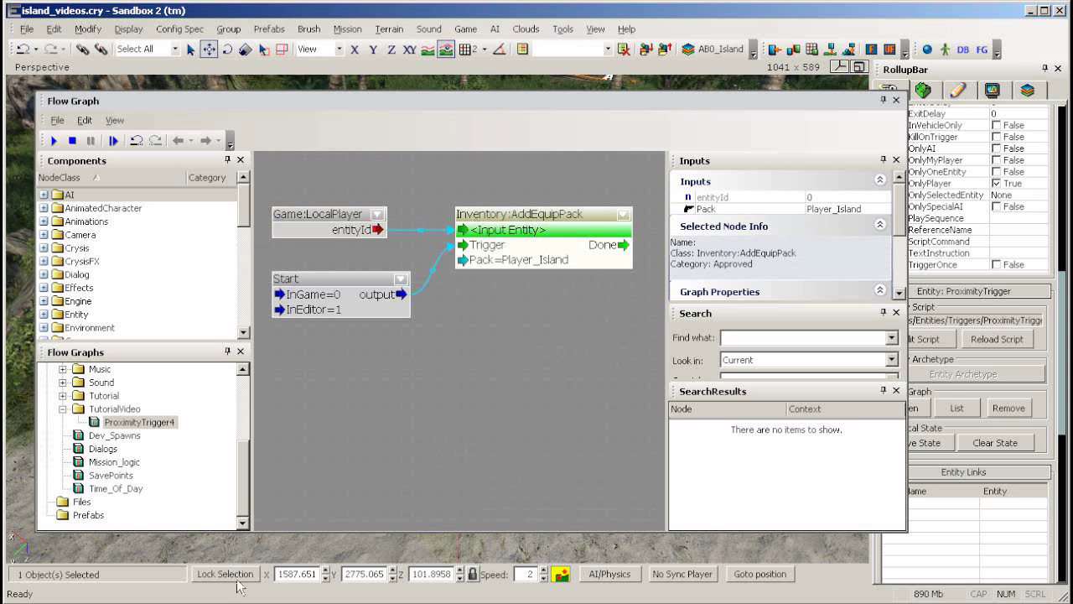
Step: Set the AddEquipPack node's Pack input to Player_Island
click(871, 209)
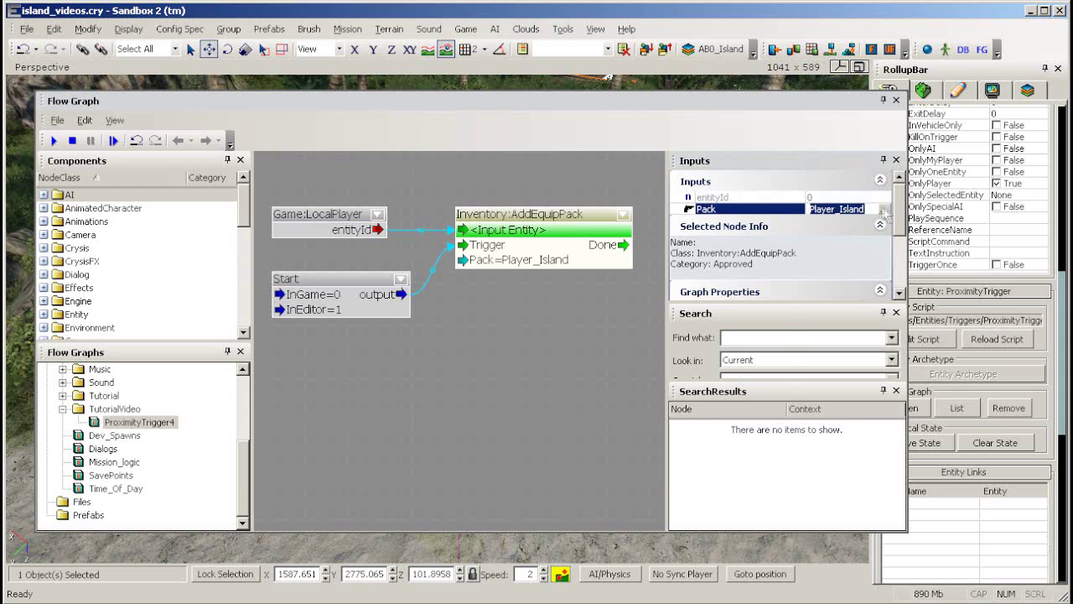
click(885, 209)
click(442, 154)
scroll(352, 352, up, 6)
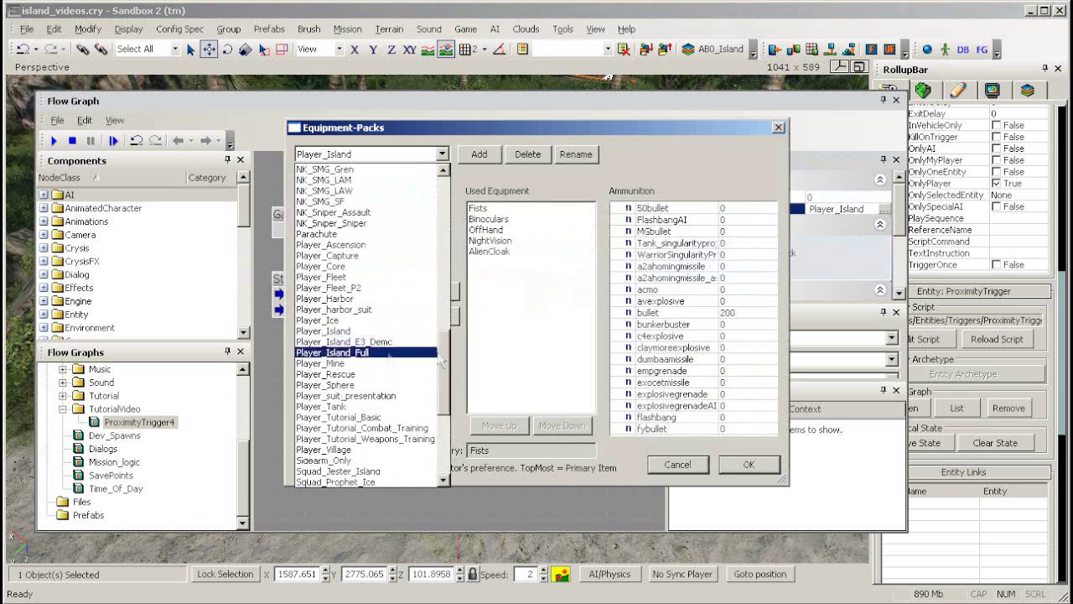
click(352, 332)
click(748, 463)
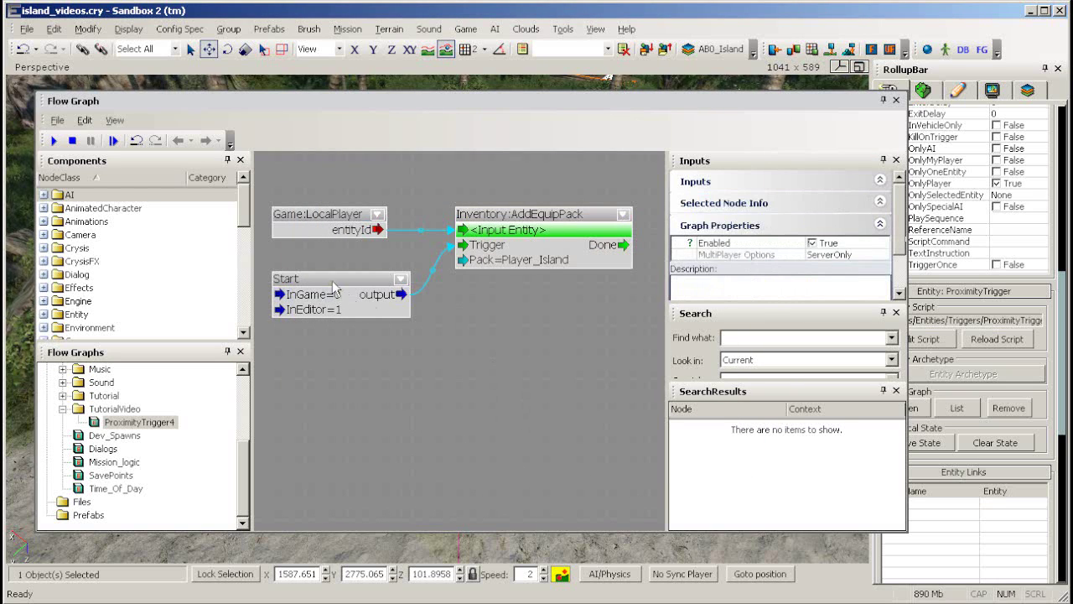
click(373, 309)
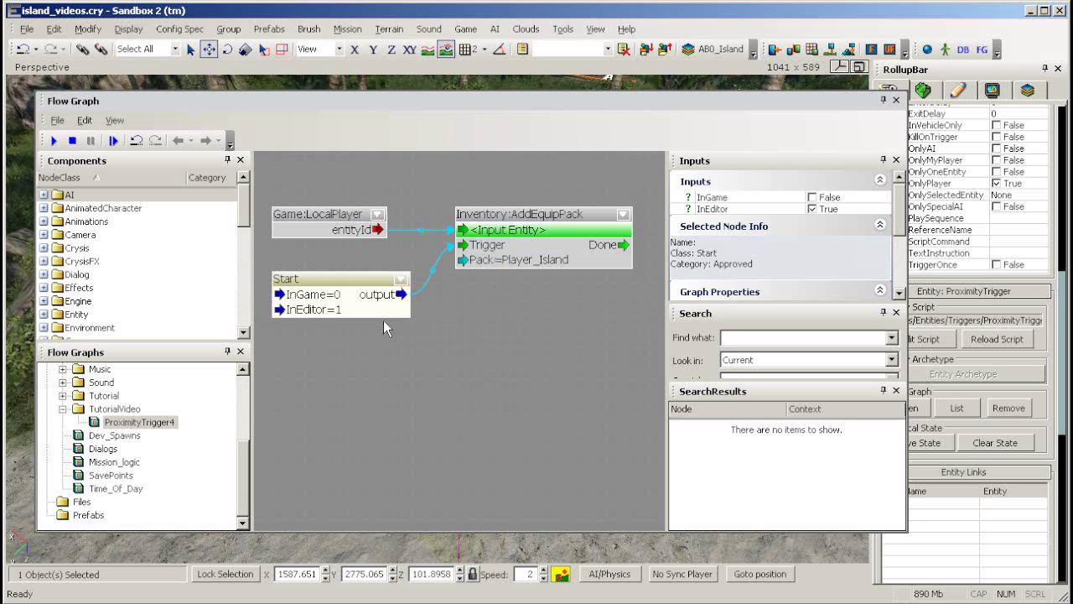
click(395, 377)
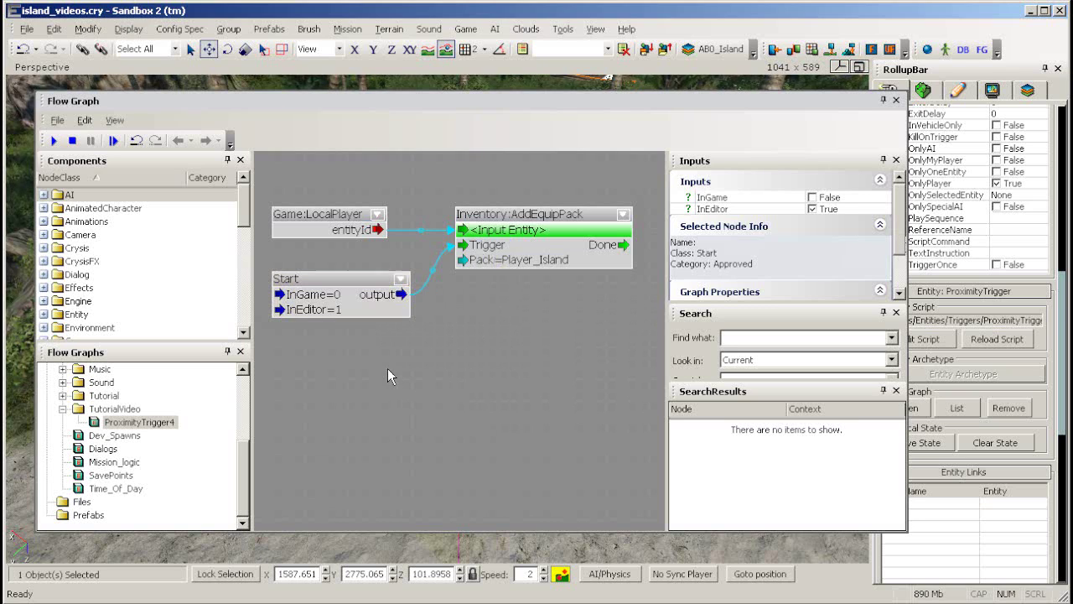
click(371, 306)
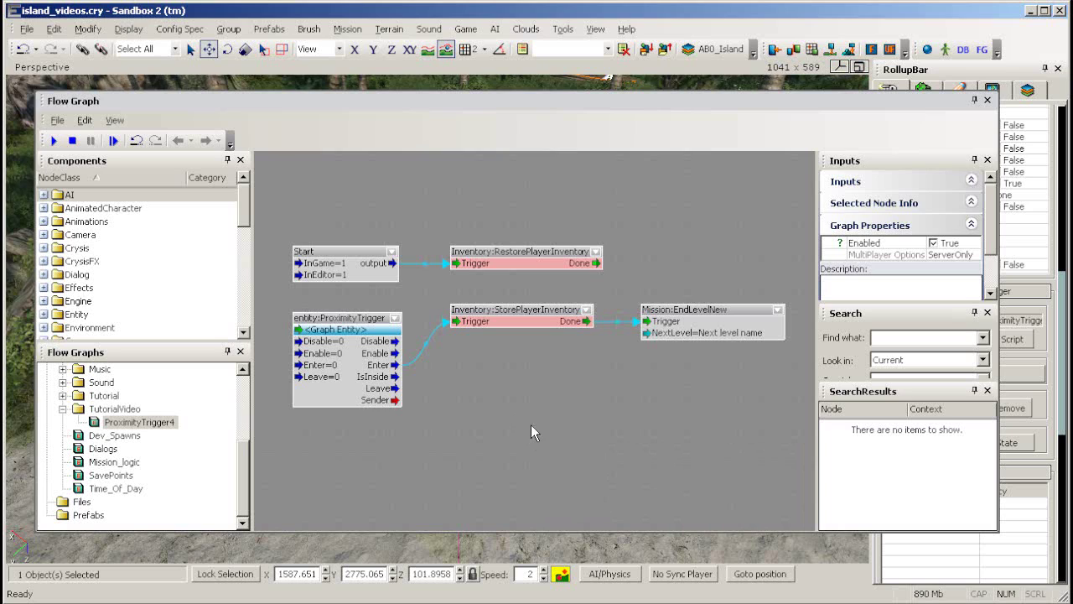
Step: Inspect the Start, RestorePlayerInventory, ProximityTrigger, StorePlayerInventory and EndLevelNew nodes in turn
click(345, 257)
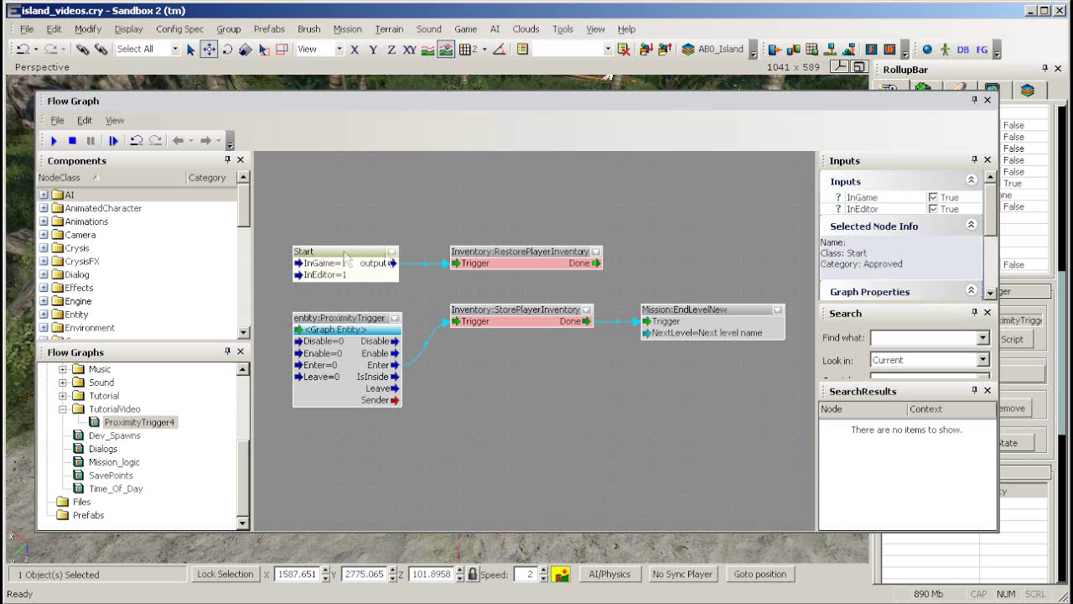
click(529, 262)
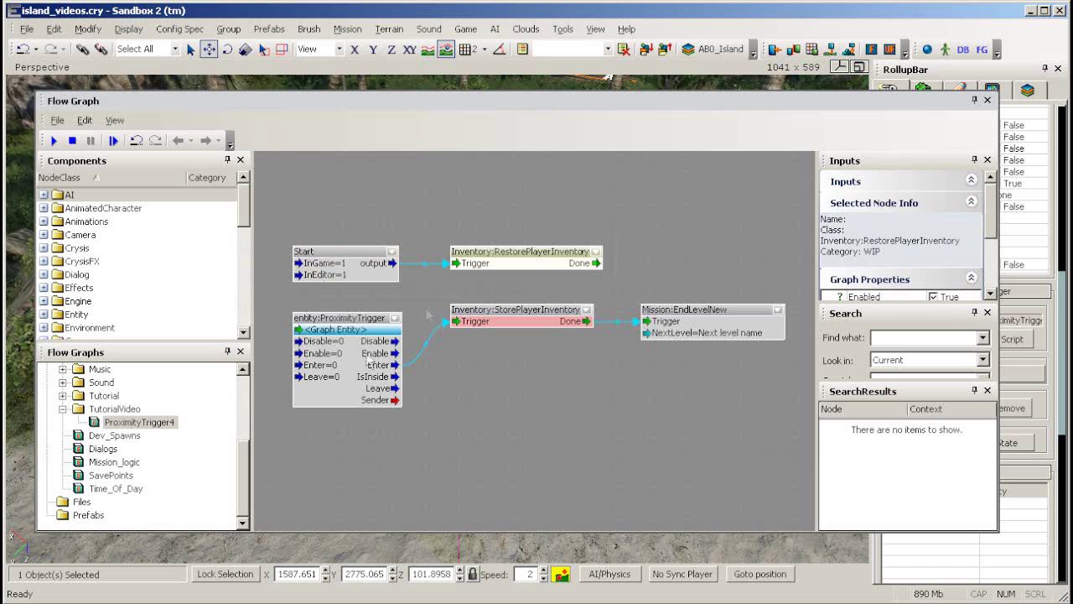
click(335, 331)
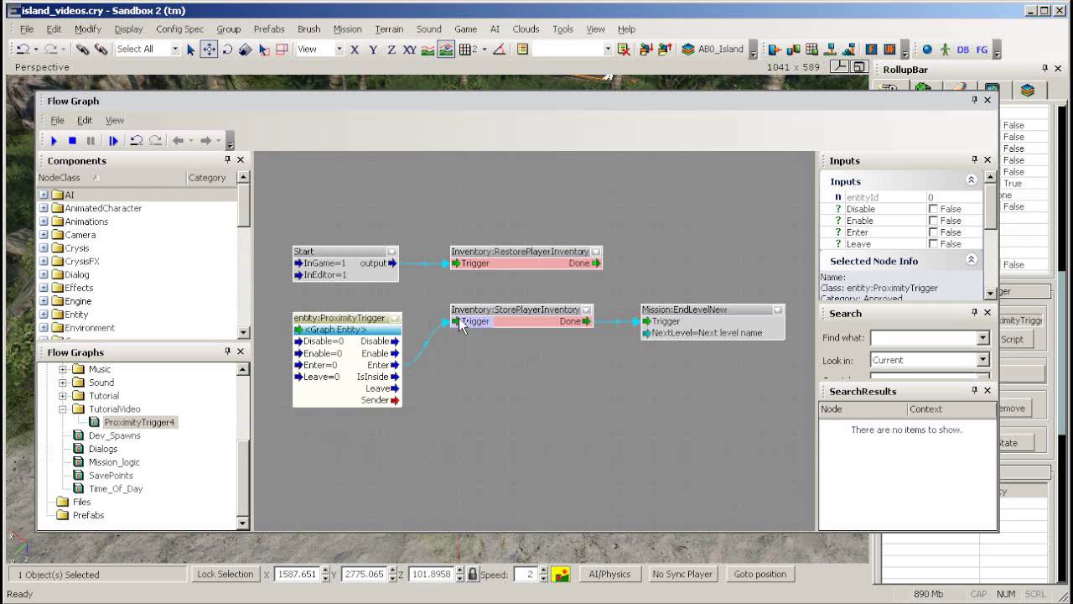
click(517, 319)
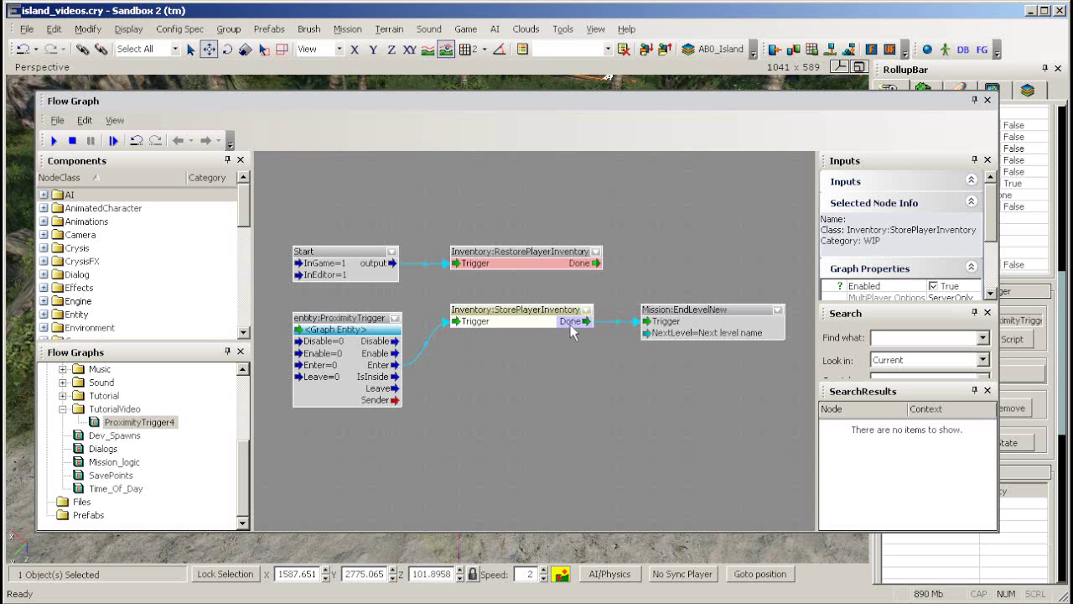
click(711, 327)
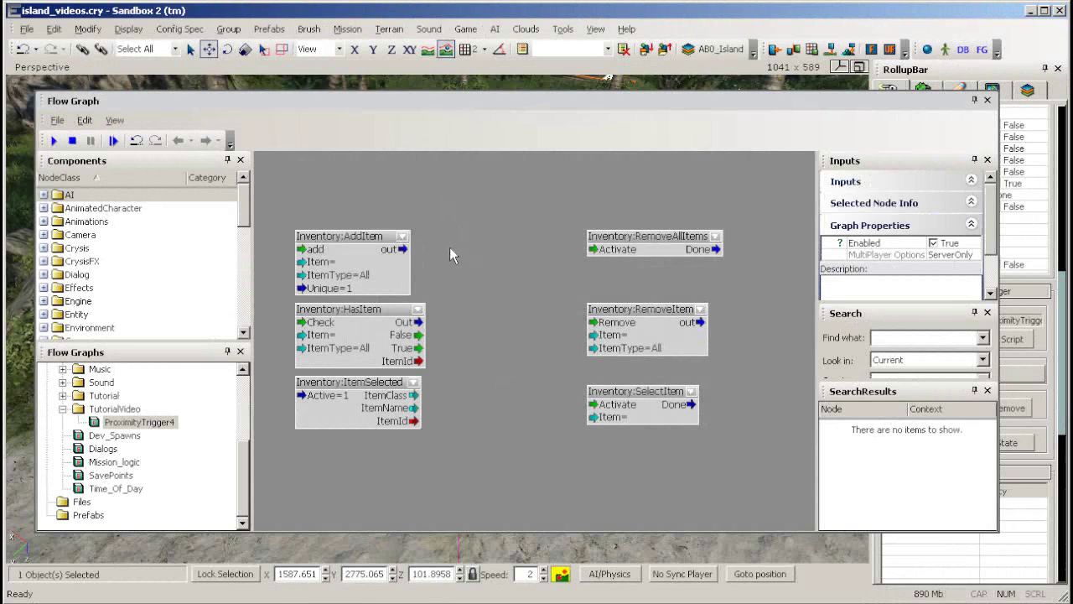
right_drag(461, 248, 475, 242)
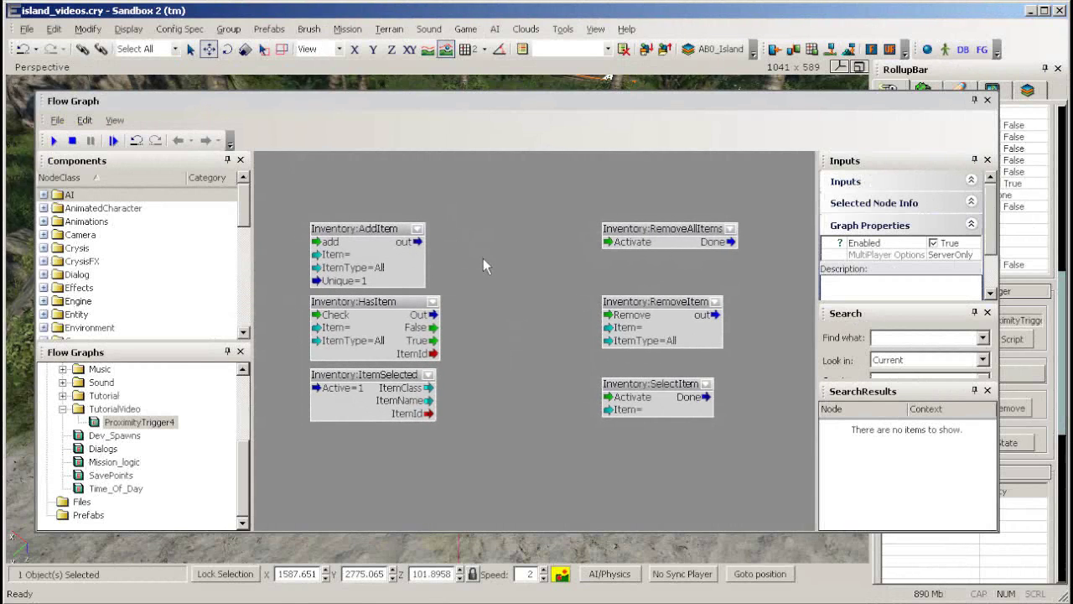
click(383, 234)
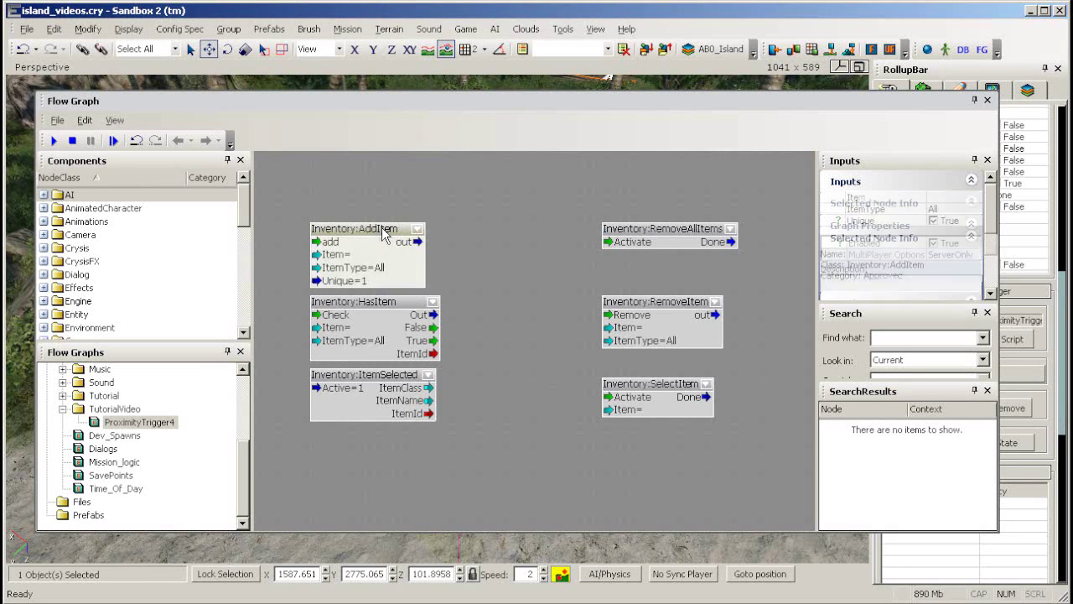
click(977, 198)
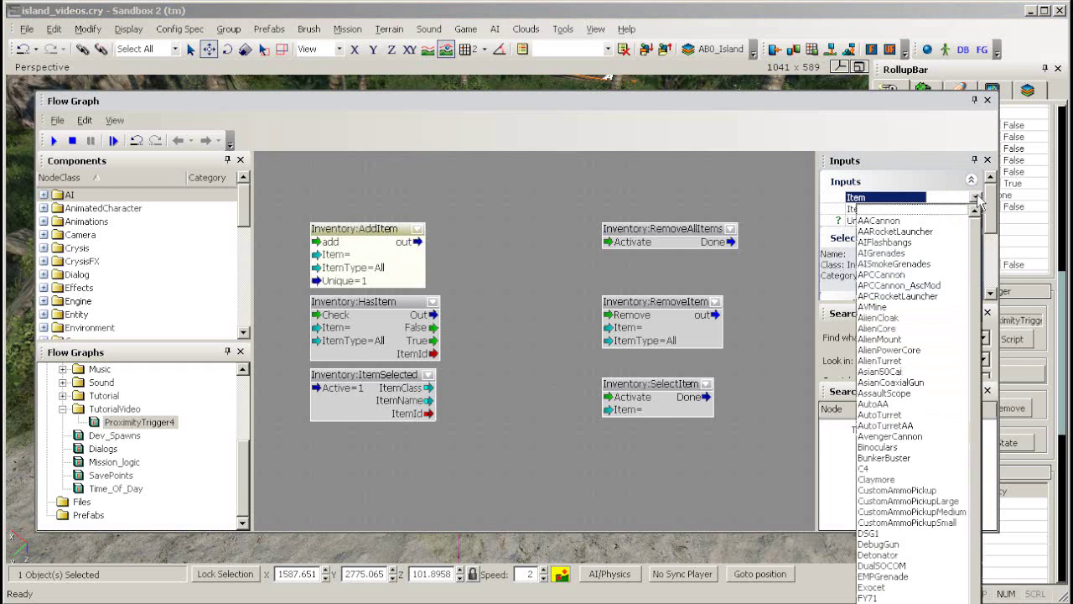
click(493, 302)
click(374, 312)
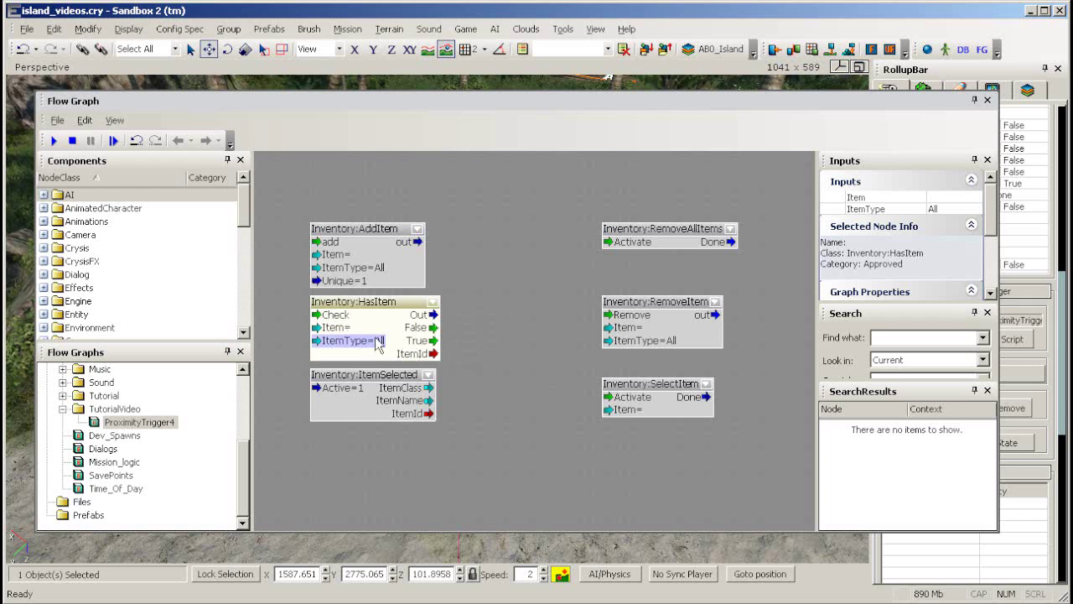
click(366, 378)
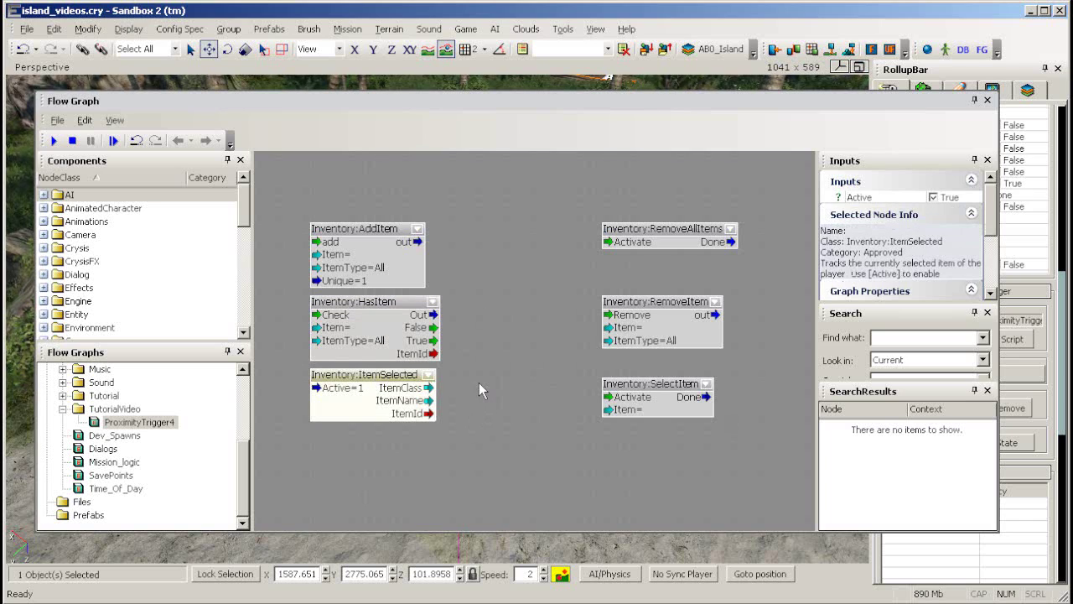
click(671, 242)
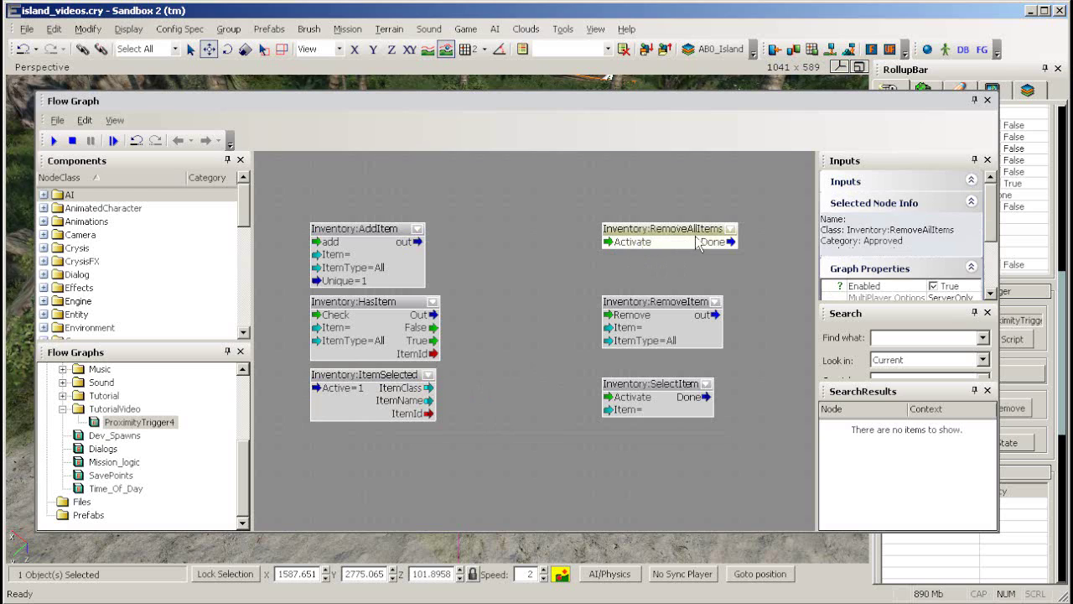
click(657, 310)
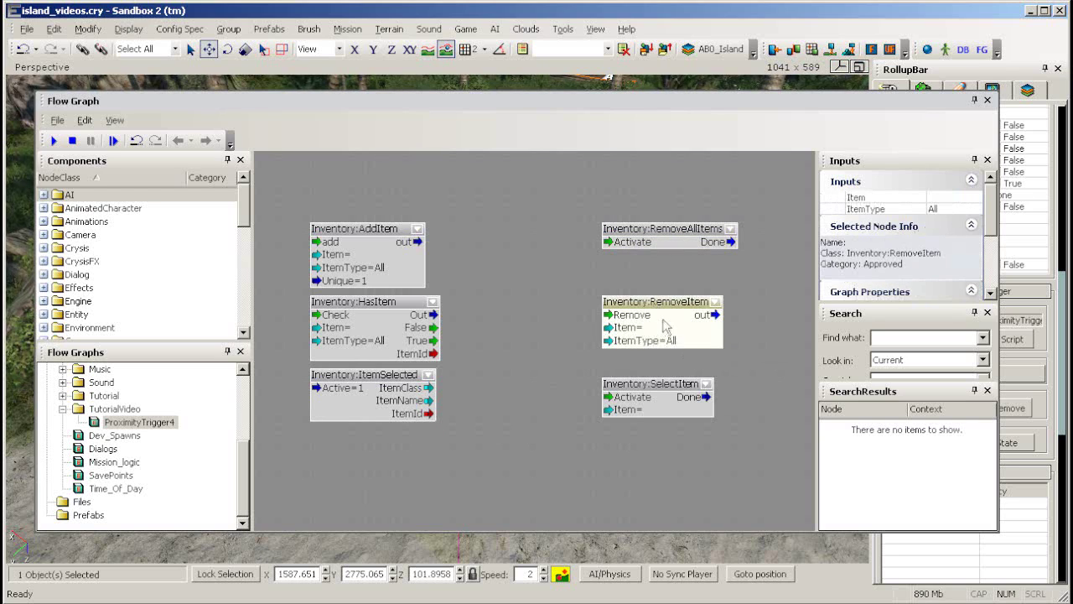
click(676, 389)
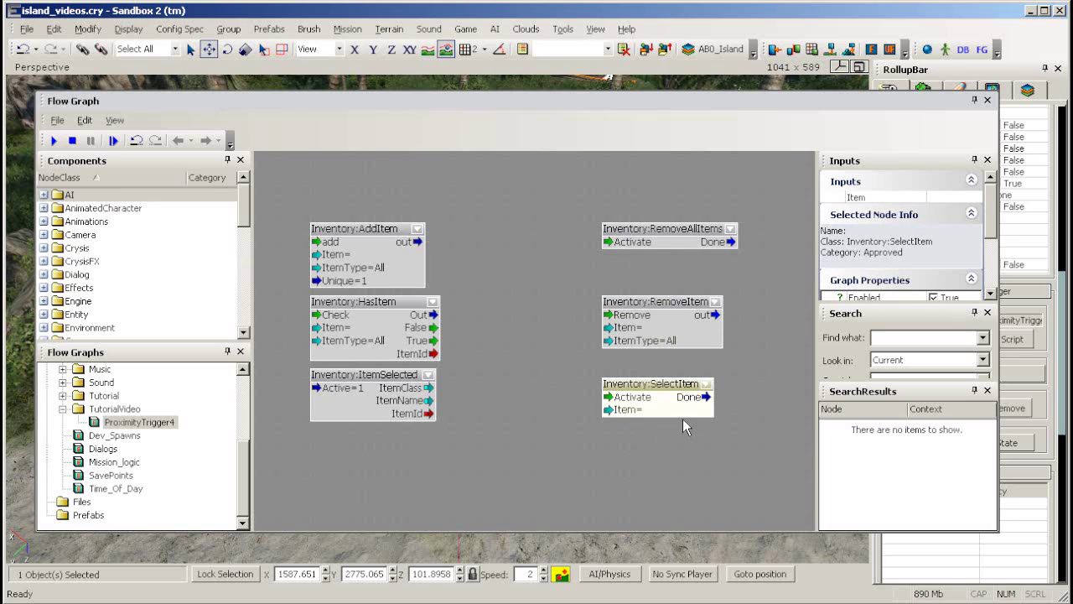